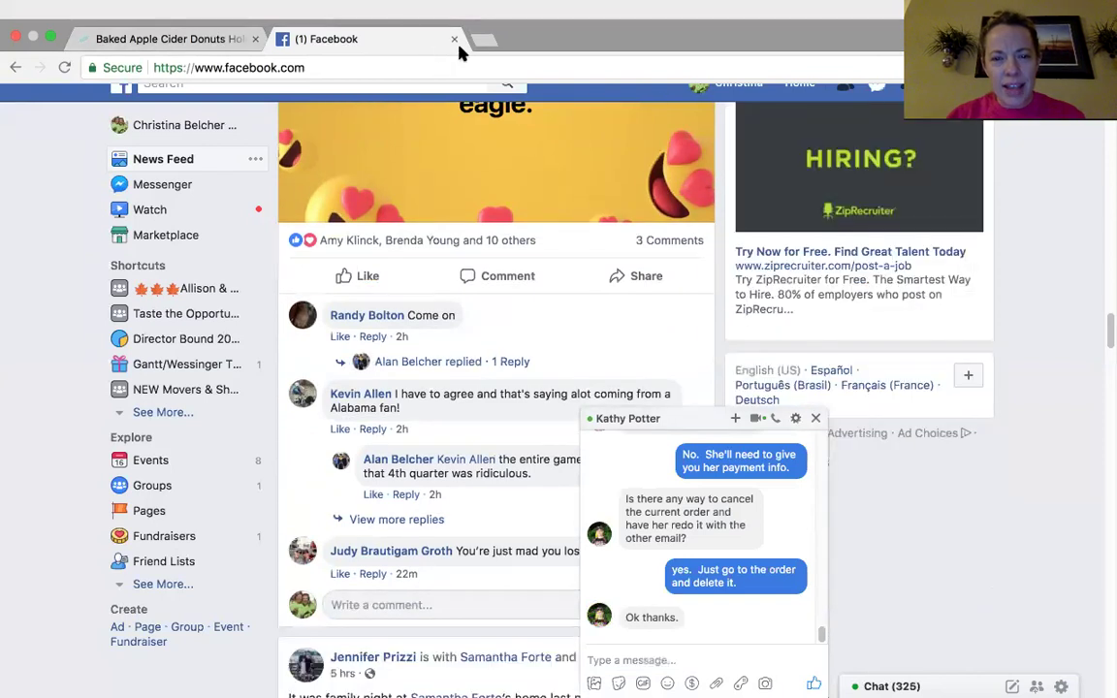
# Open a new blank browser tab beside the Facebook tab.
pyautogui.click(483, 41)
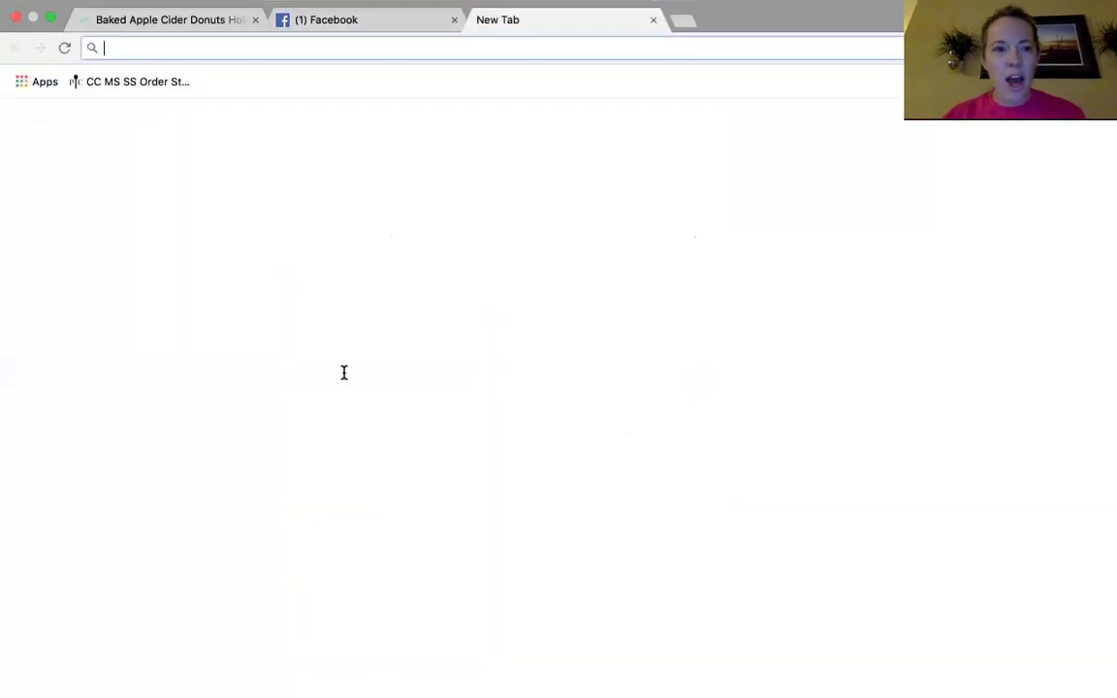
pyautogui.write('www.')
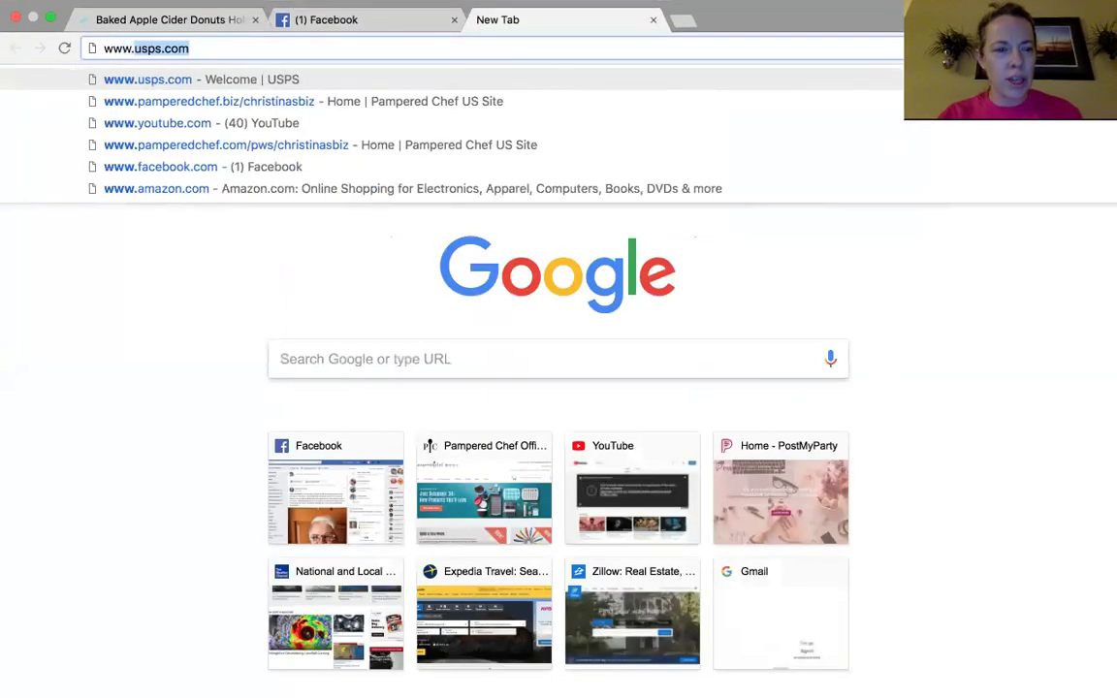
pyautogui.write('pamperedch')
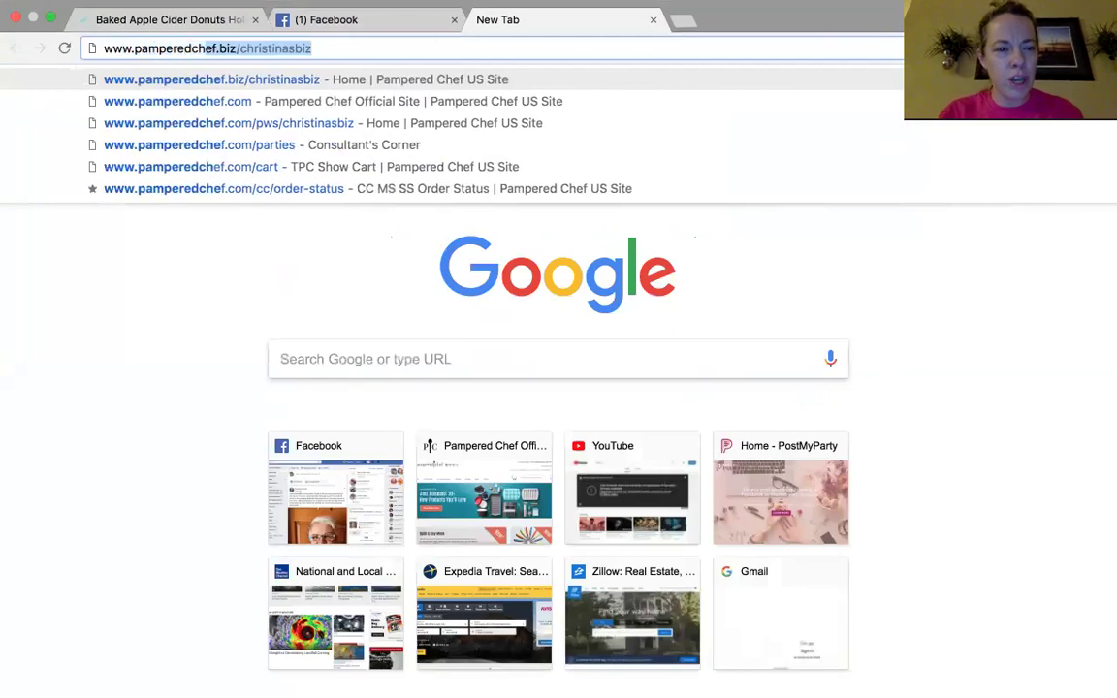
pyautogui.write('ef.co')
pyautogui.press('Return')
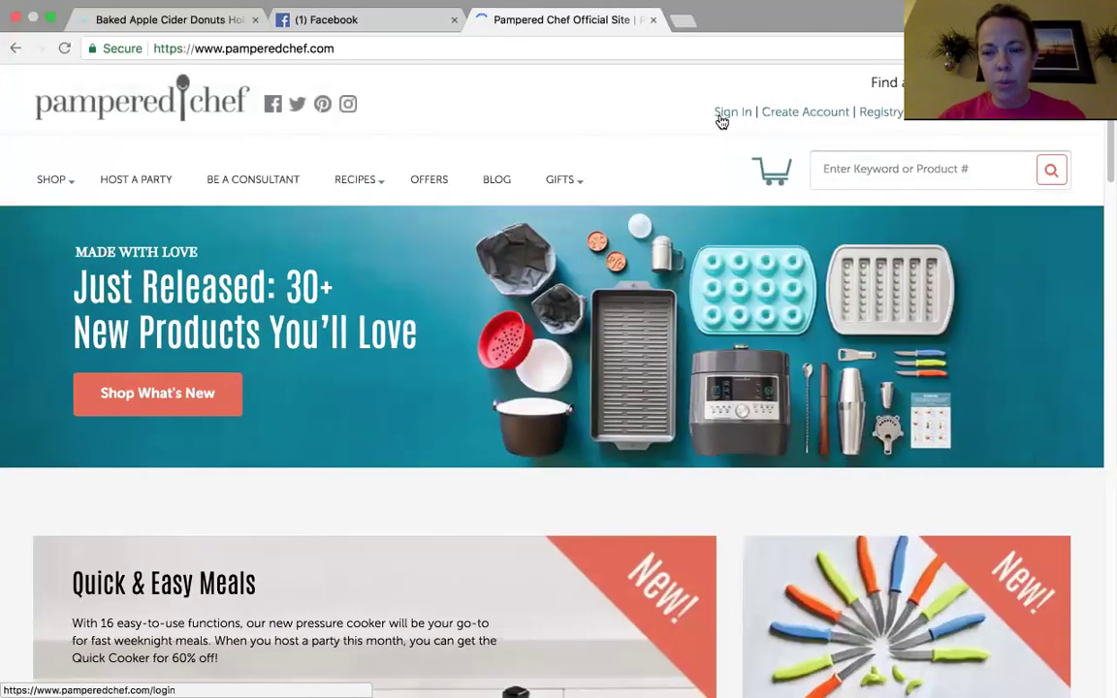
pyautogui.click(724, 114)
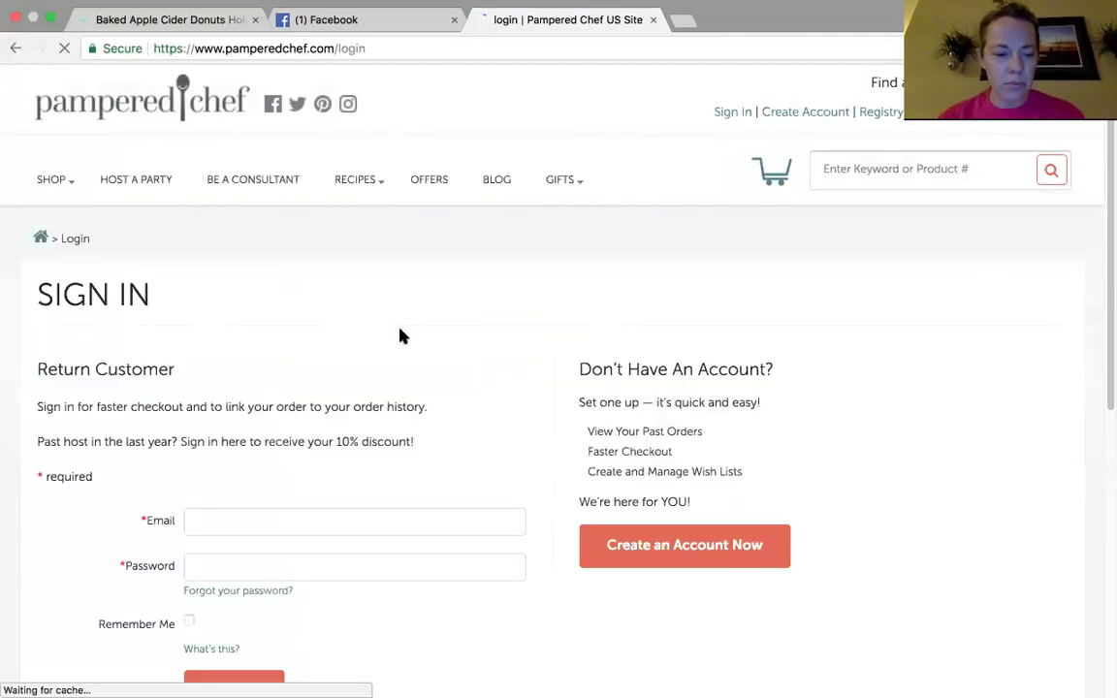
# Sign in with the autofilled consultant credentials and open the OPEN catalog party's Show Cart.
pyautogui.scroll(-3, 398, 334)
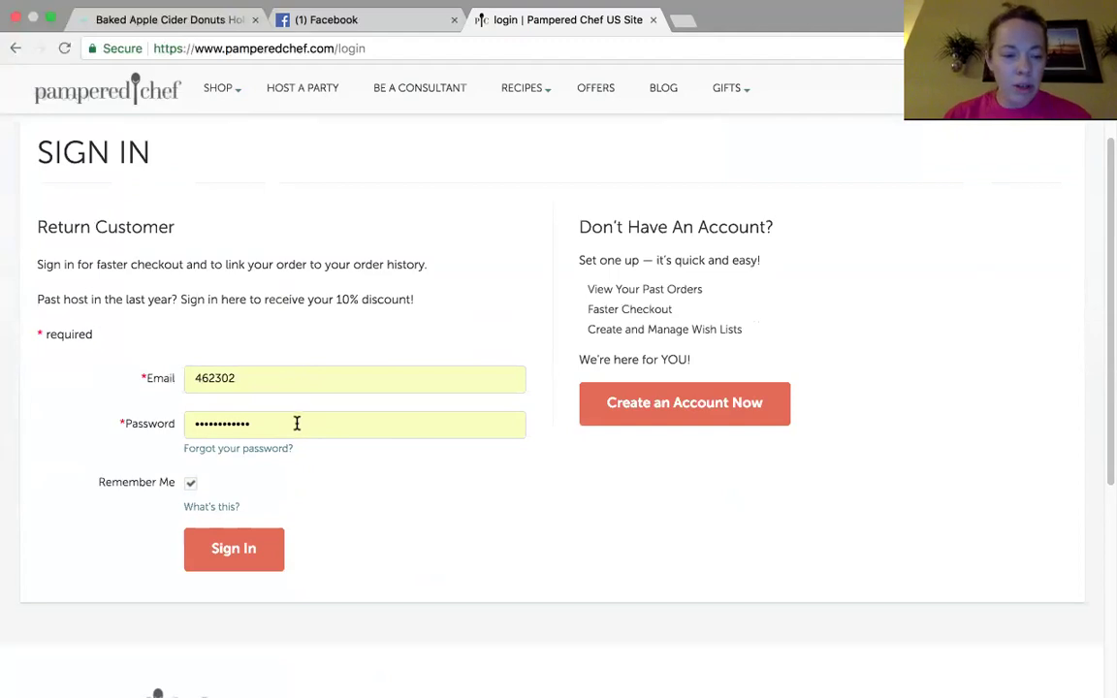
pyautogui.click(246, 560)
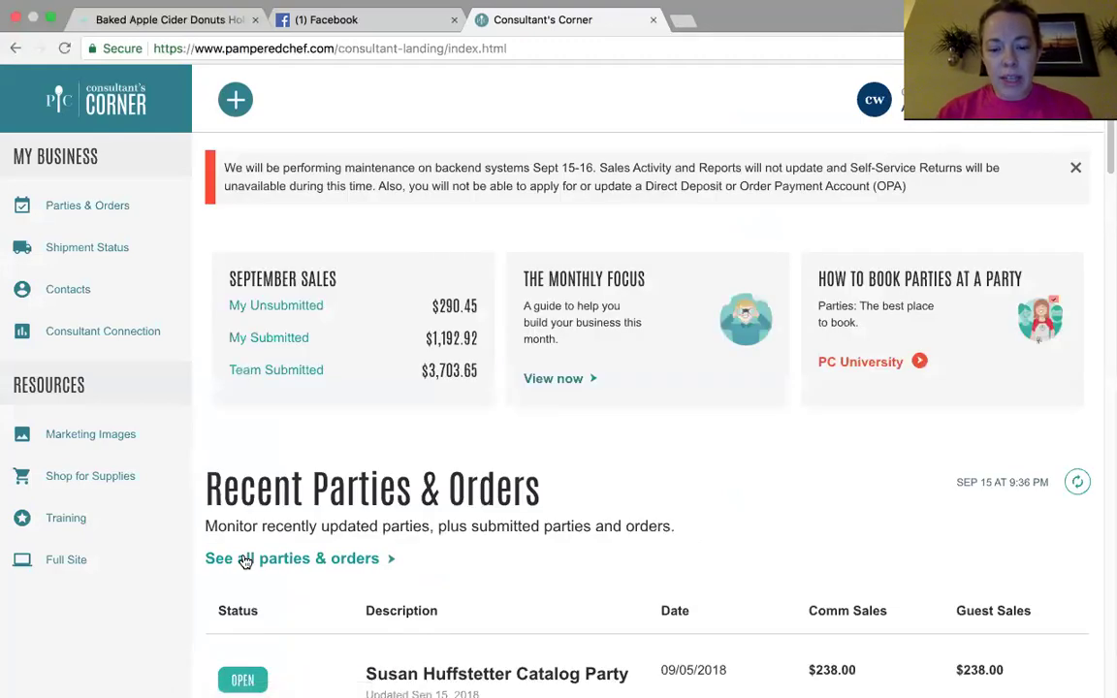
pyautogui.scroll(-5, 245, 561)
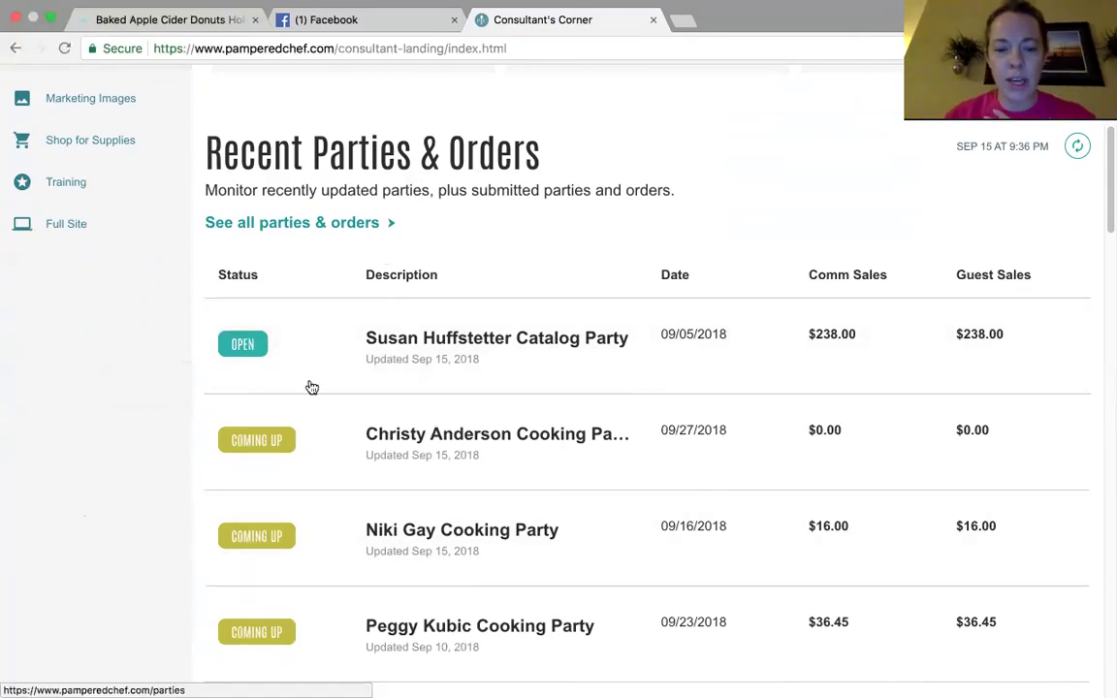
pyautogui.click(245, 357)
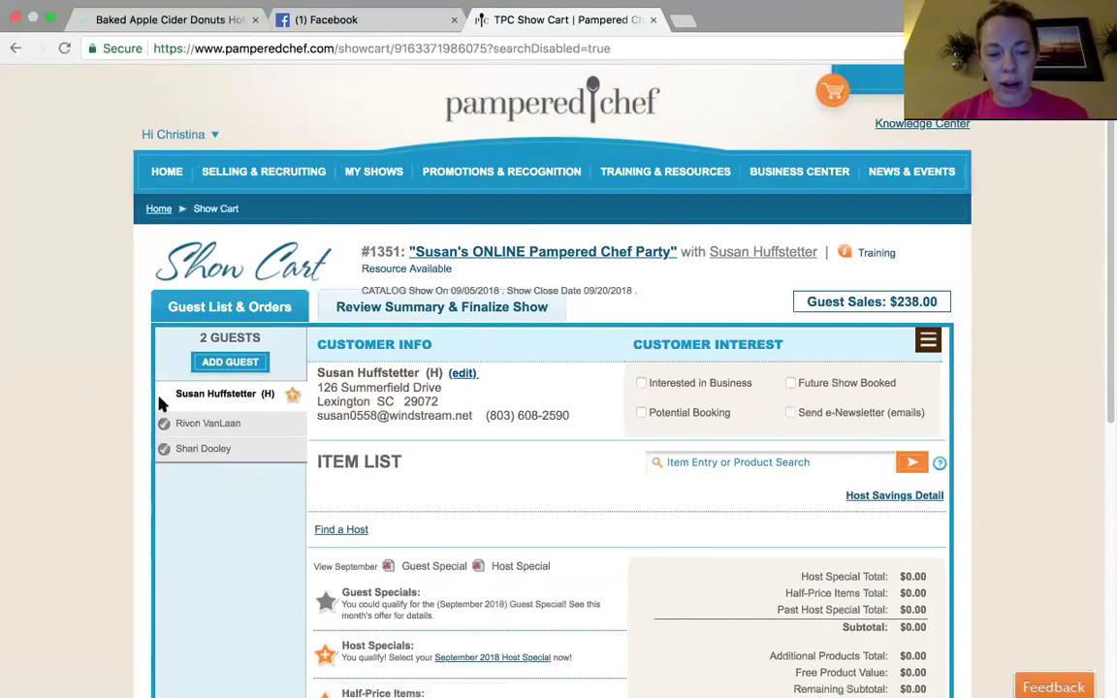
# Review the host's empty item list and rewards, then switch to the second guest's order.
pyautogui.scroll(-2, 405, 589)
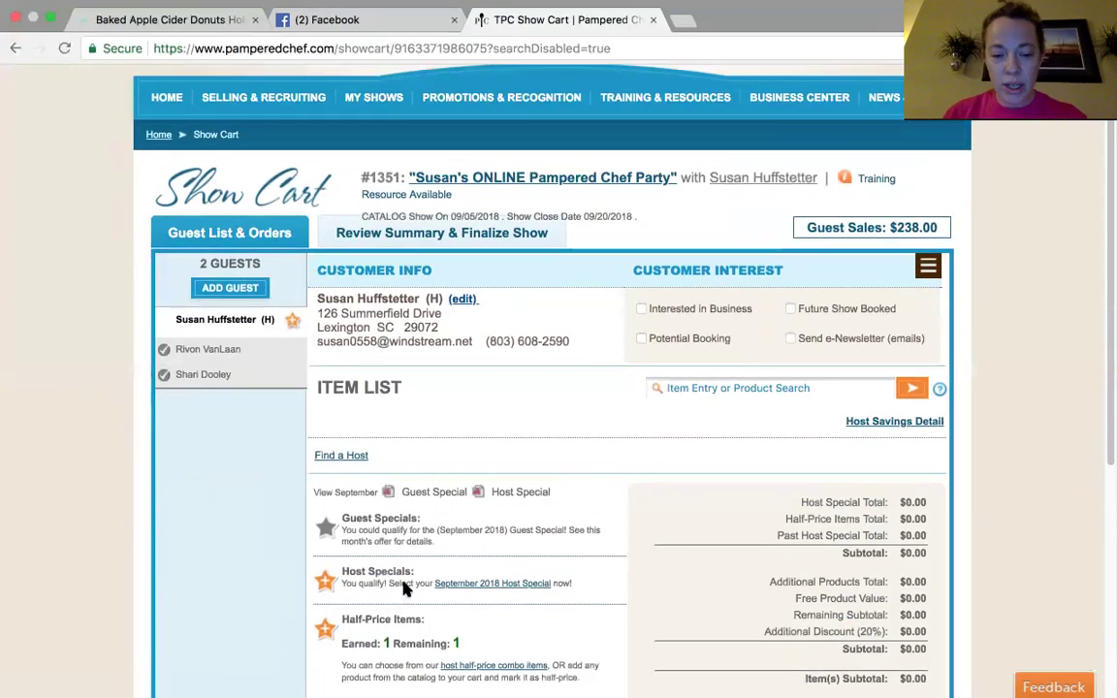
pyautogui.scroll(-4, 405, 588)
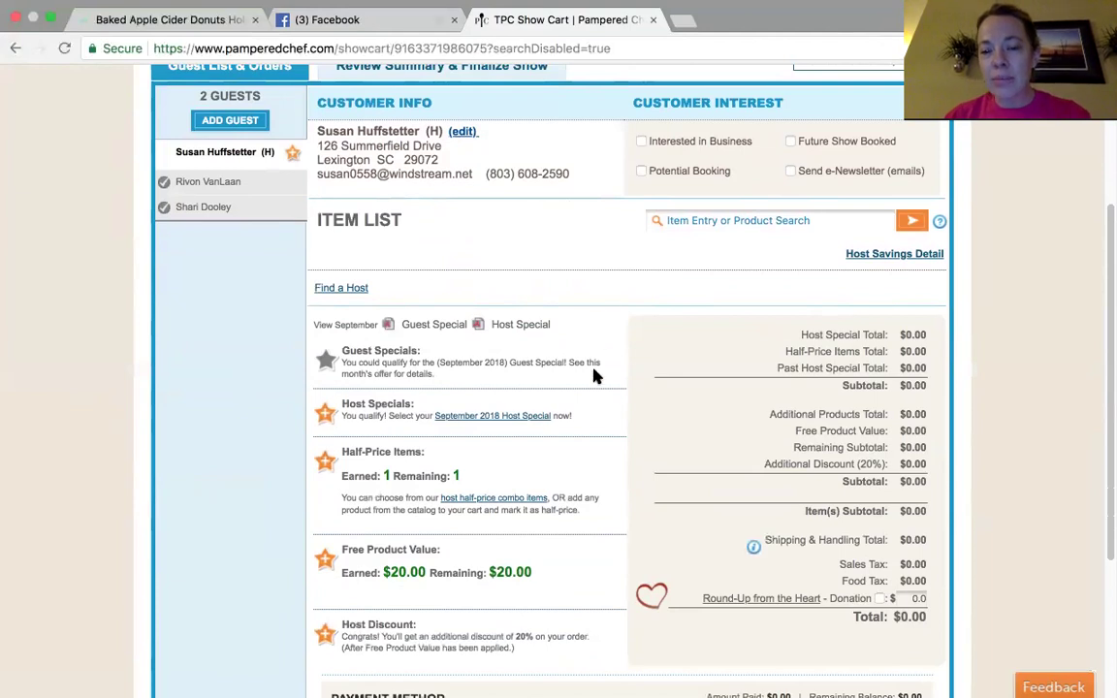
pyautogui.click(200, 182)
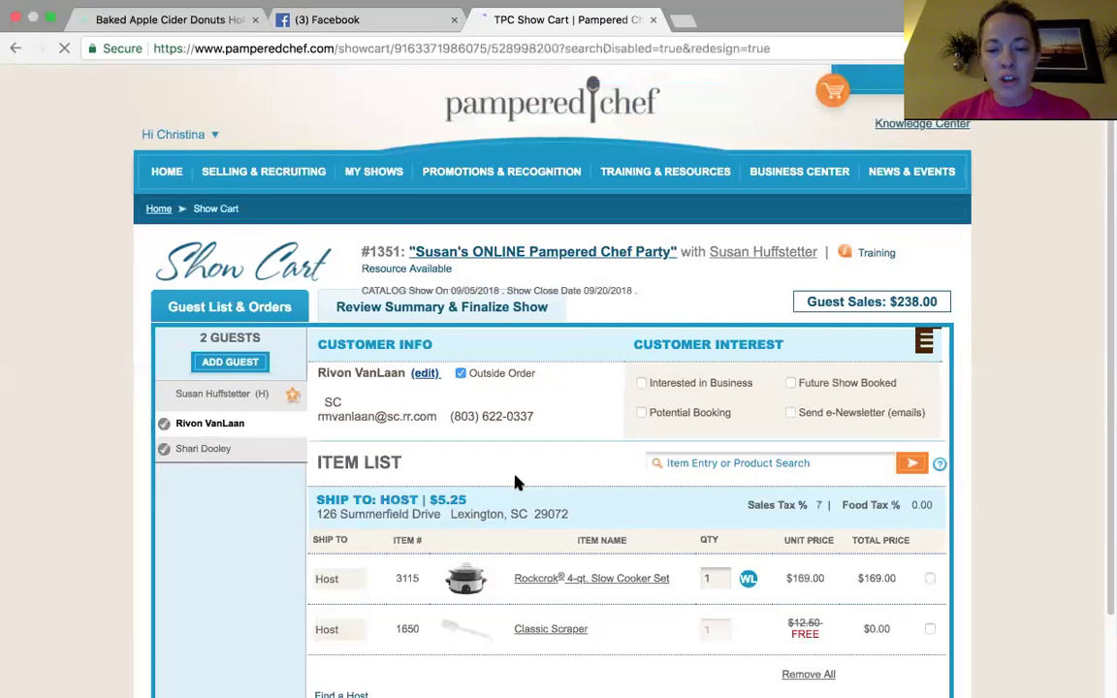
# Tick the Rockcrok 4-qt. Slow Cooker Set line, check Payment Method, and return to the host's order.
pyautogui.scroll(-4, 515, 482)
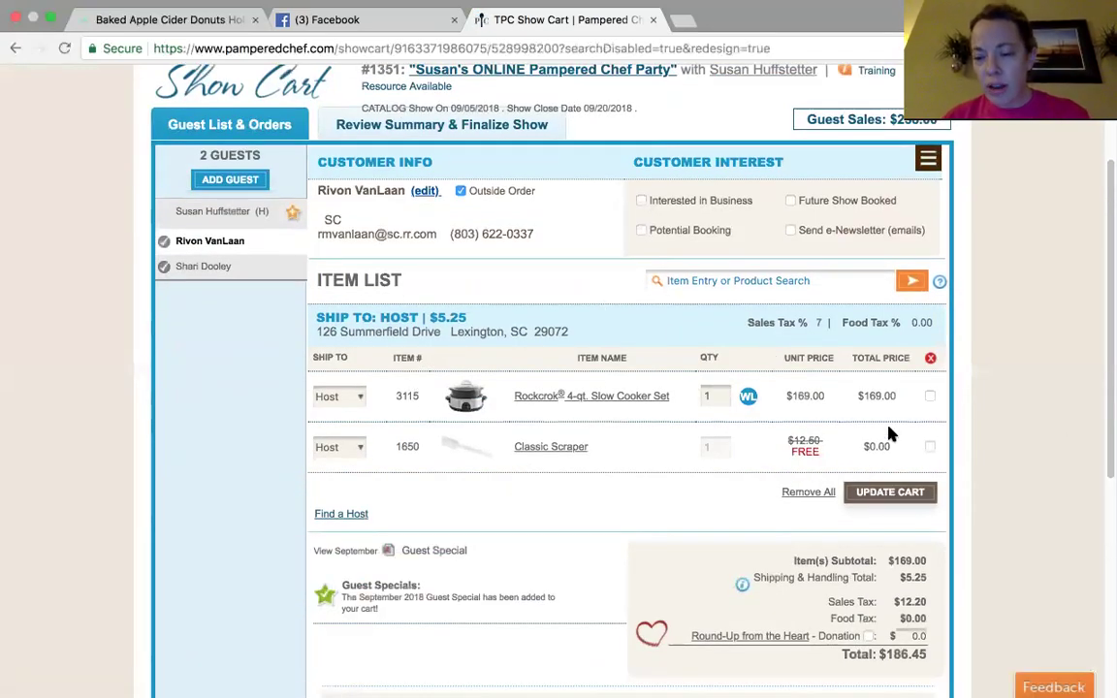
pyautogui.click(930, 397)
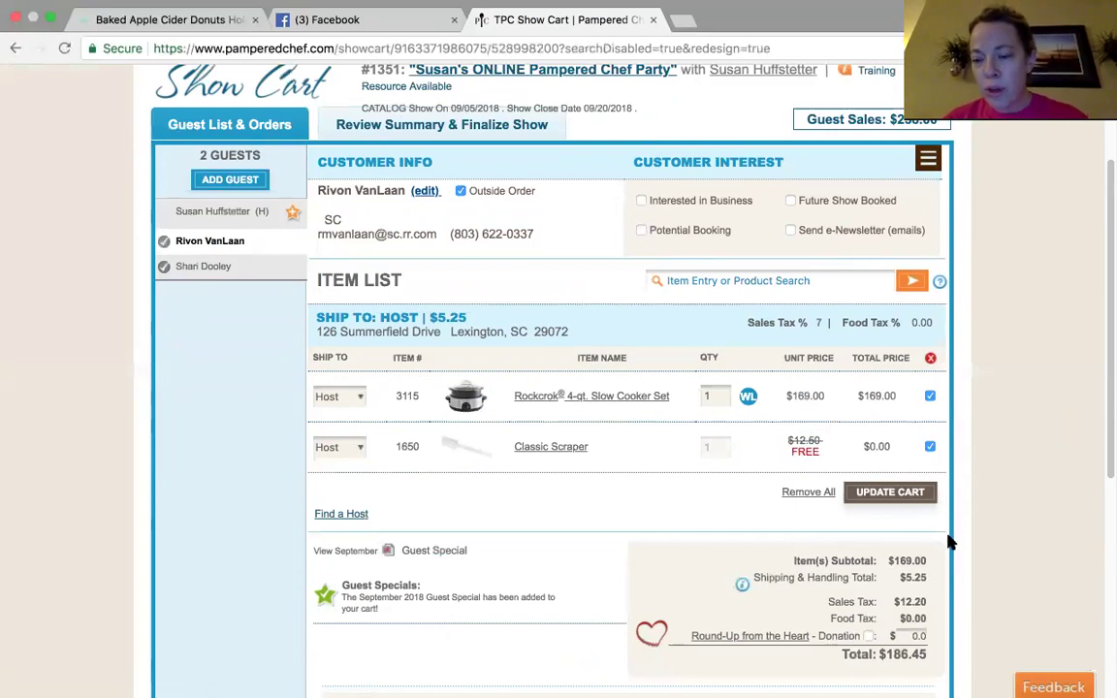
pyautogui.scroll(-5, 949, 539)
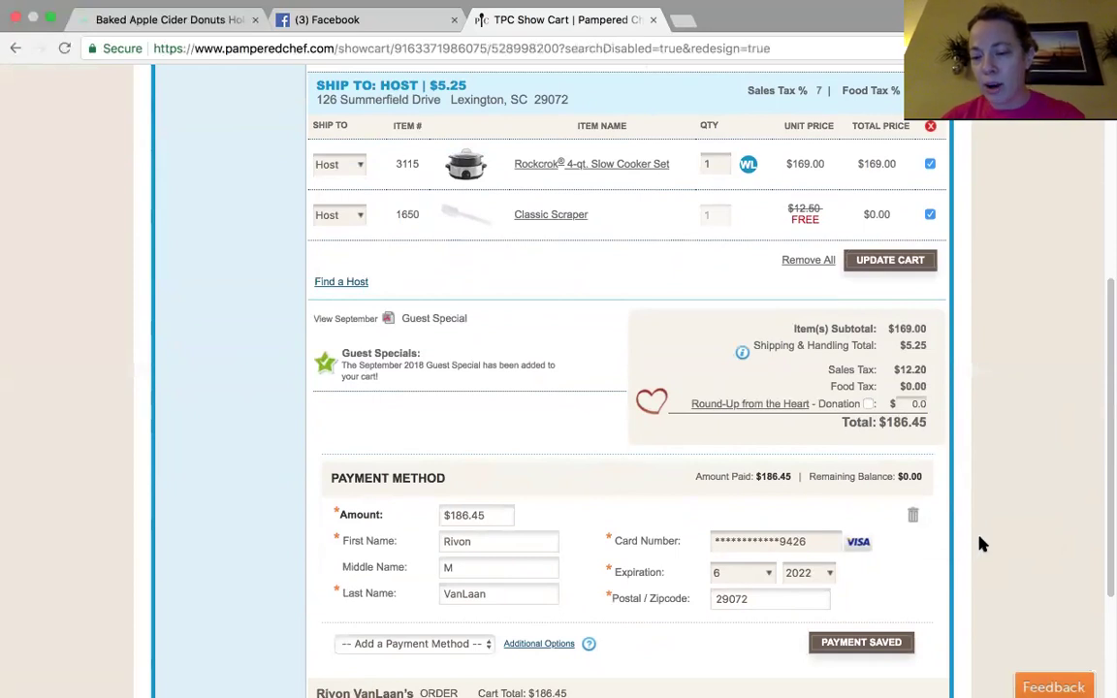
pyautogui.scroll(5, 981, 545)
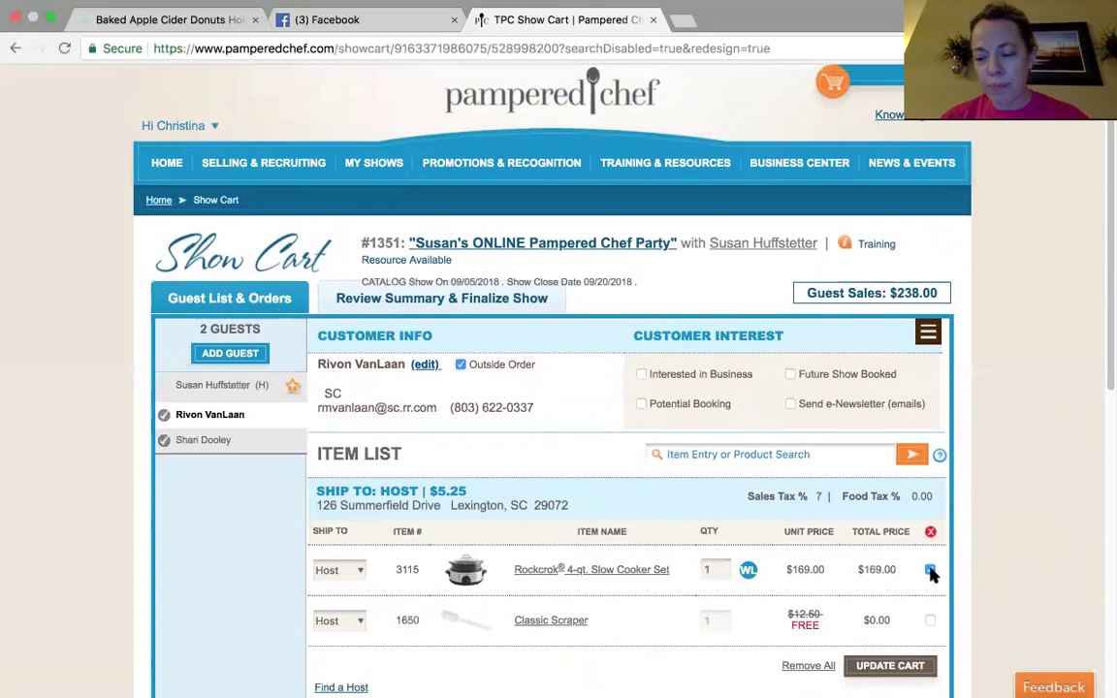
pyautogui.click(210, 390)
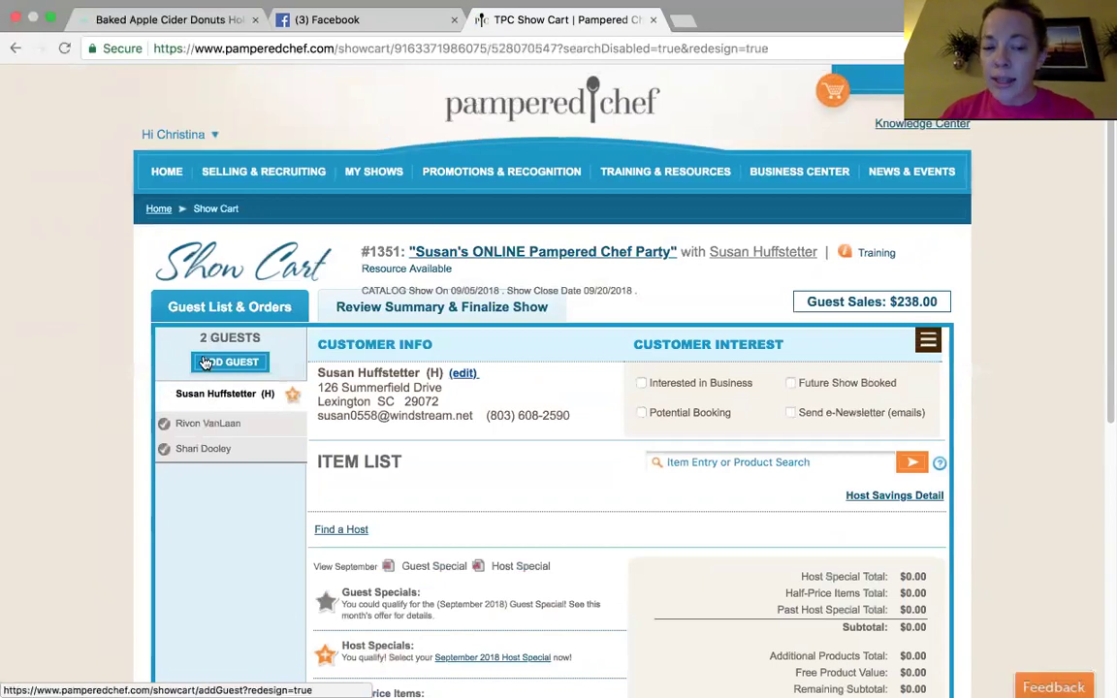
pyautogui.click(196, 363)
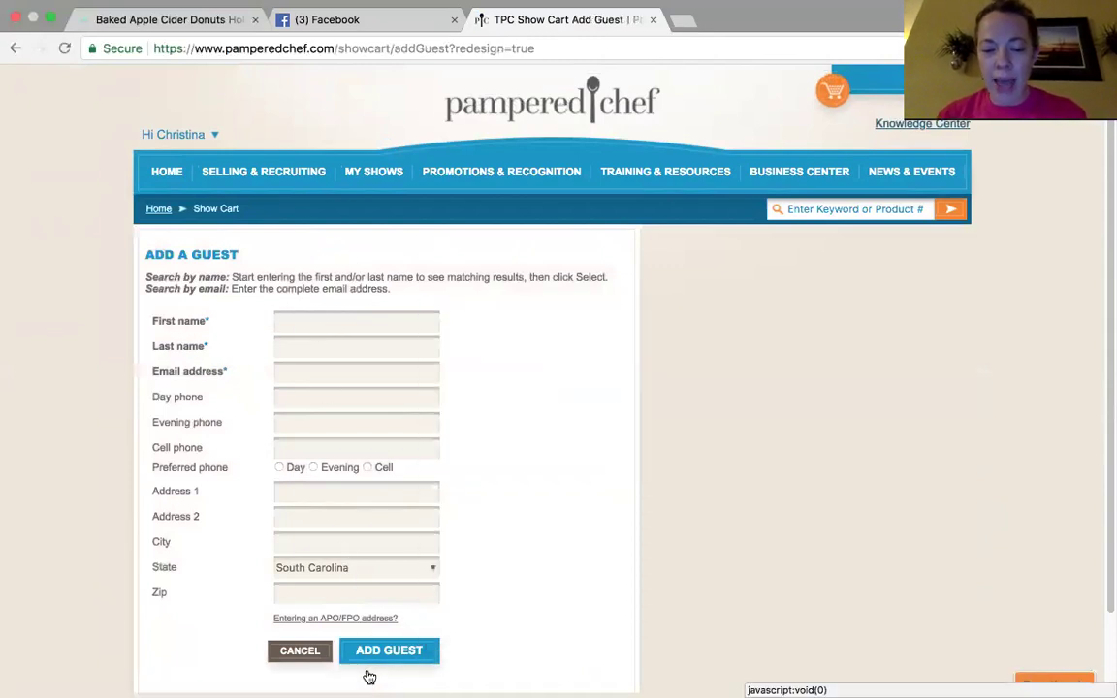
pyautogui.click(301, 653)
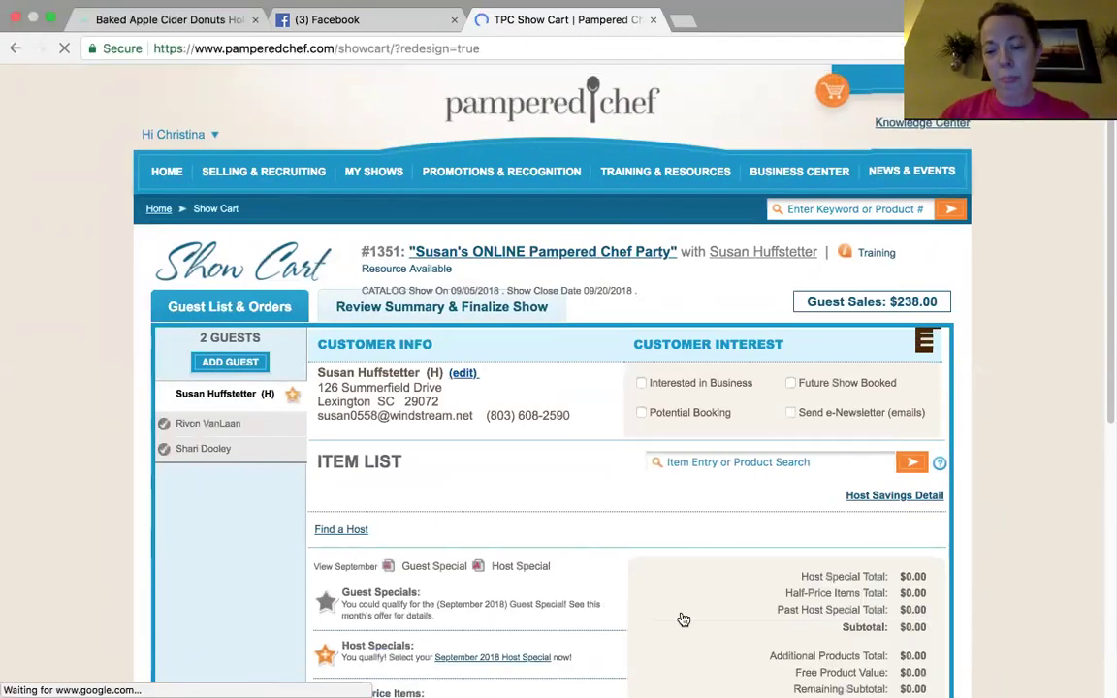
pyautogui.scroll(-3, 682, 616)
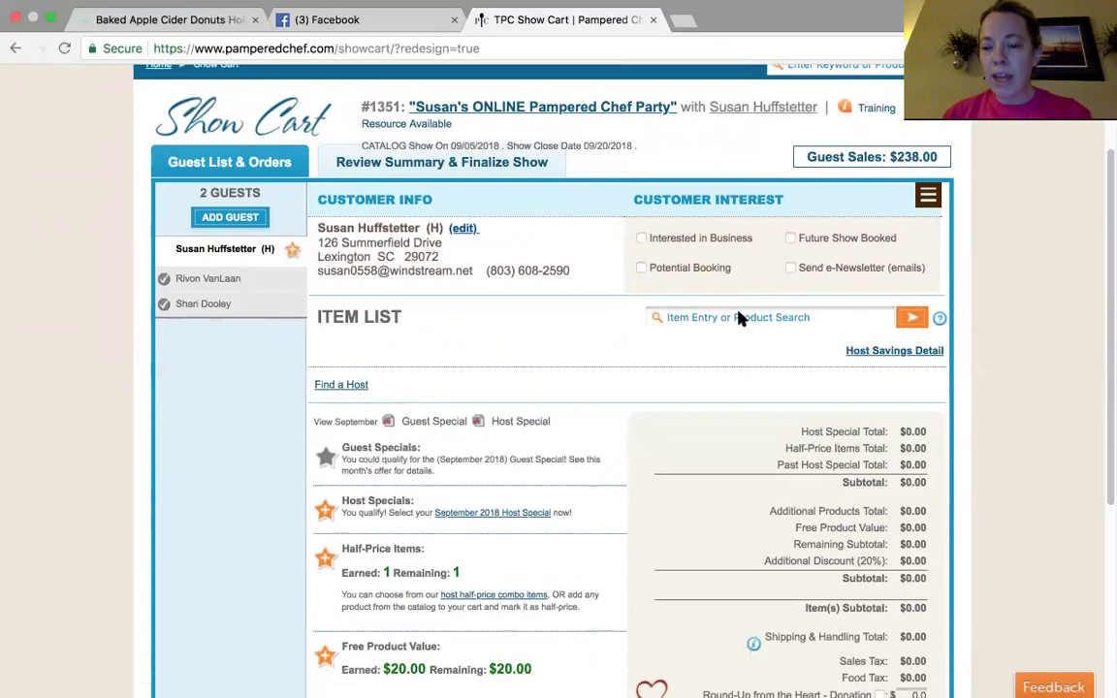
# Enter item numbers 2583, 2585 and 2582 to add Mix 'N Chop, Food Chopper and Salad Chopper.
pyautogui.click(688, 316)
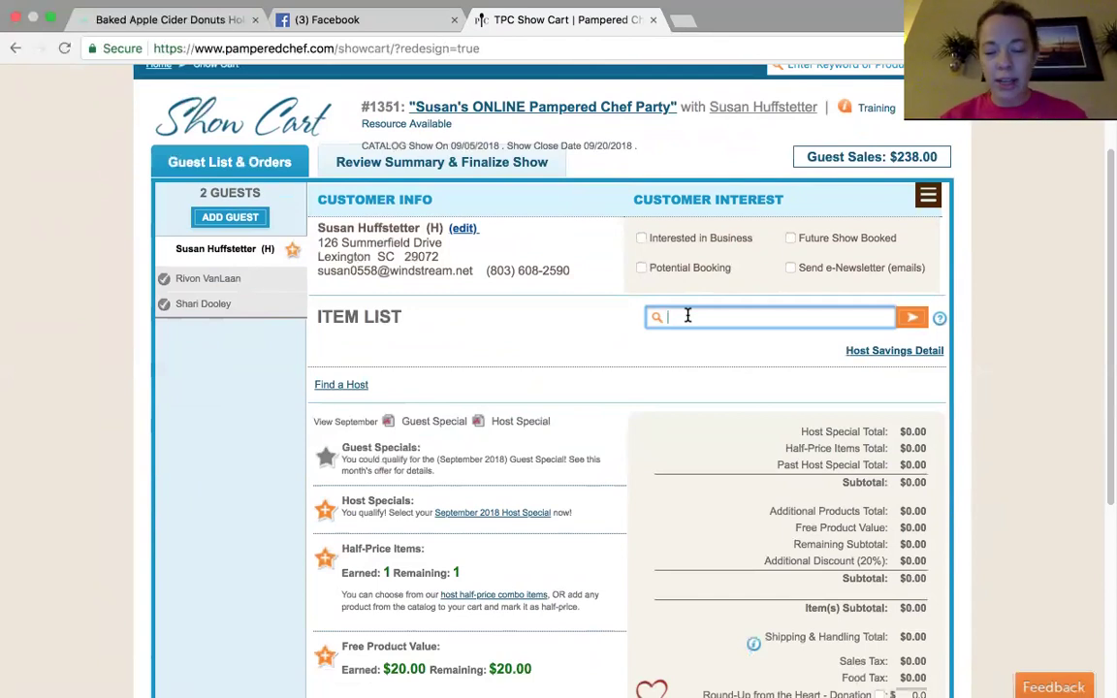
pyautogui.write('2583')
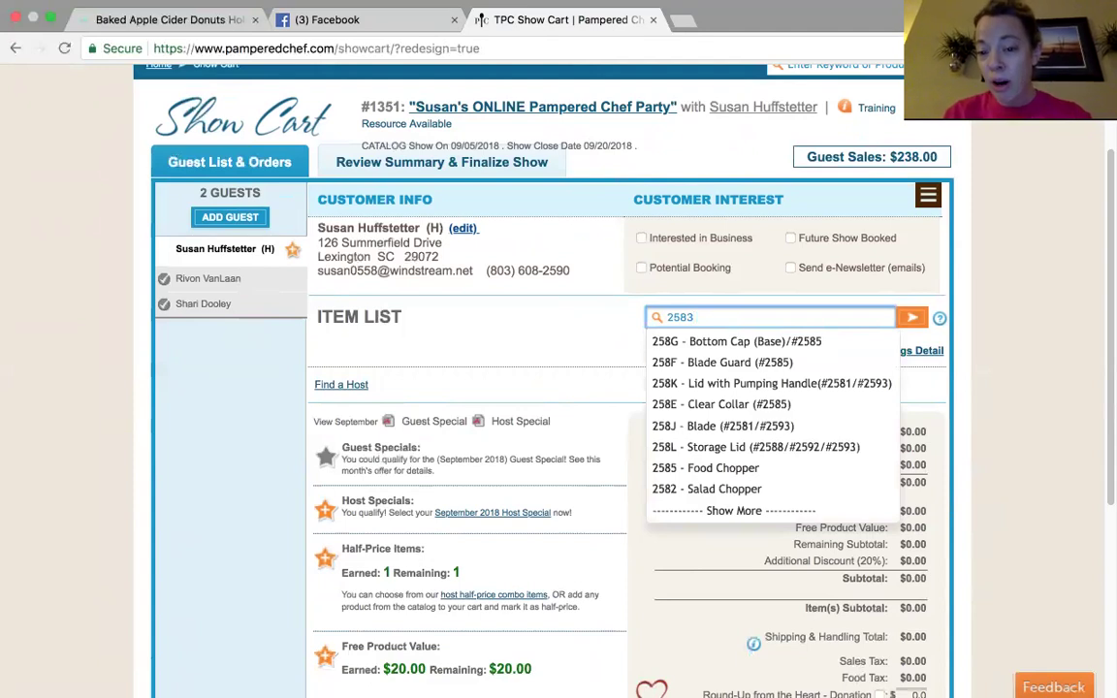
pyautogui.write('2585')
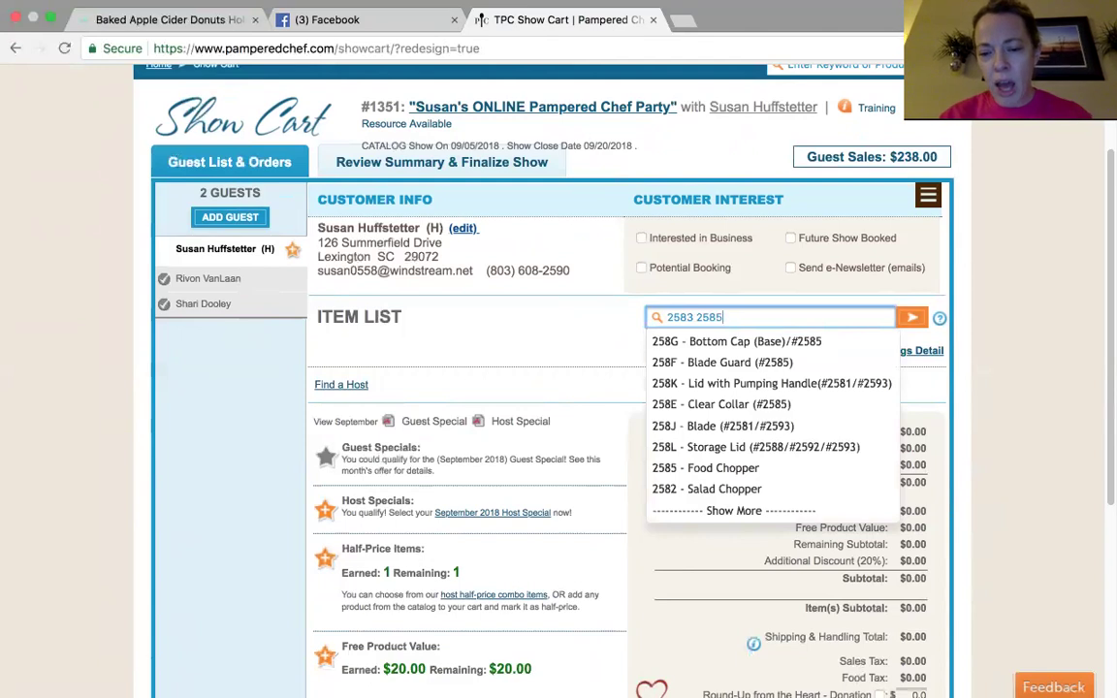
pyautogui.write(' 2582')
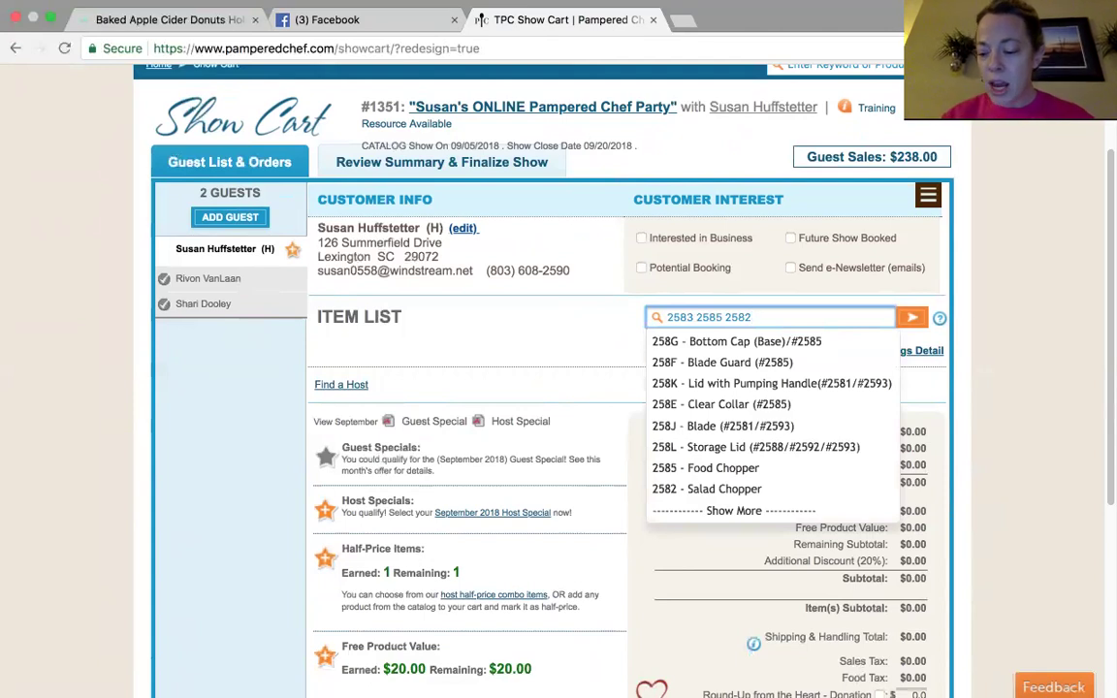
pyautogui.press('Return')
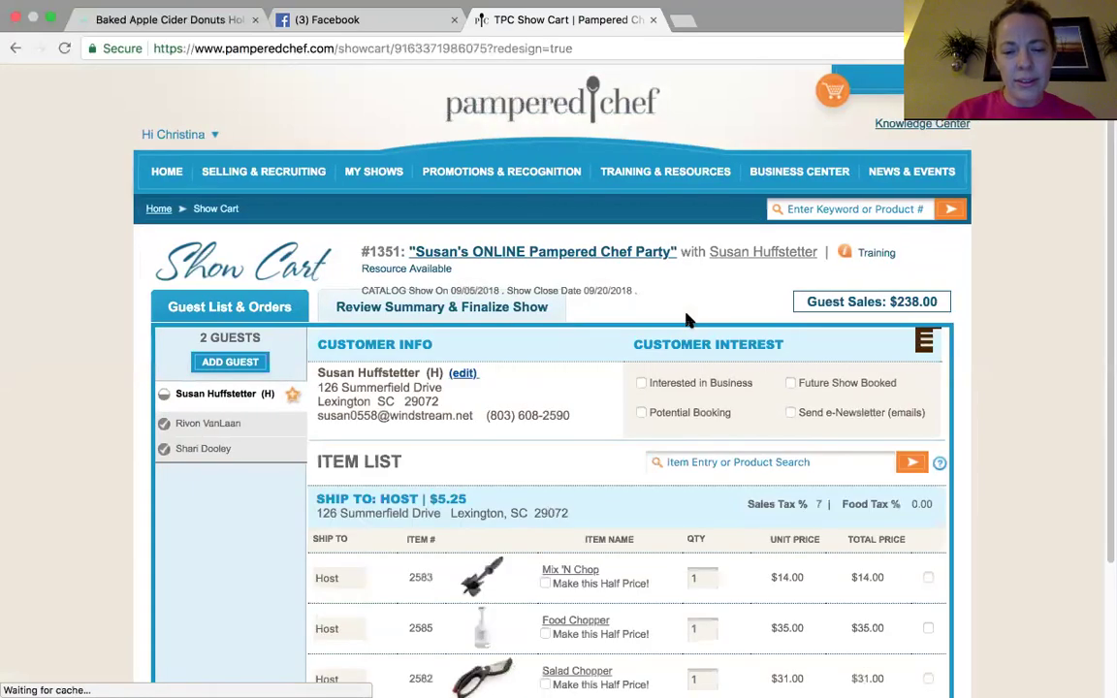
# Choose Remove All for the host's three chopper items.
pyautogui.scroll(-4, 726, 282)
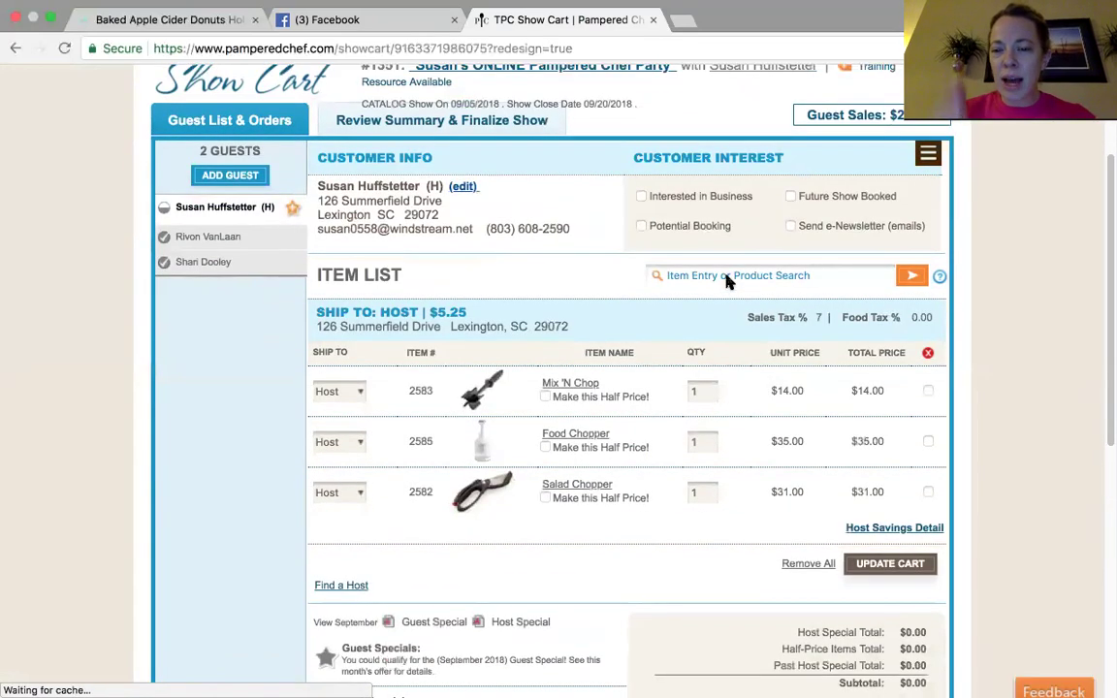
pyautogui.scroll(1, 730, 282)
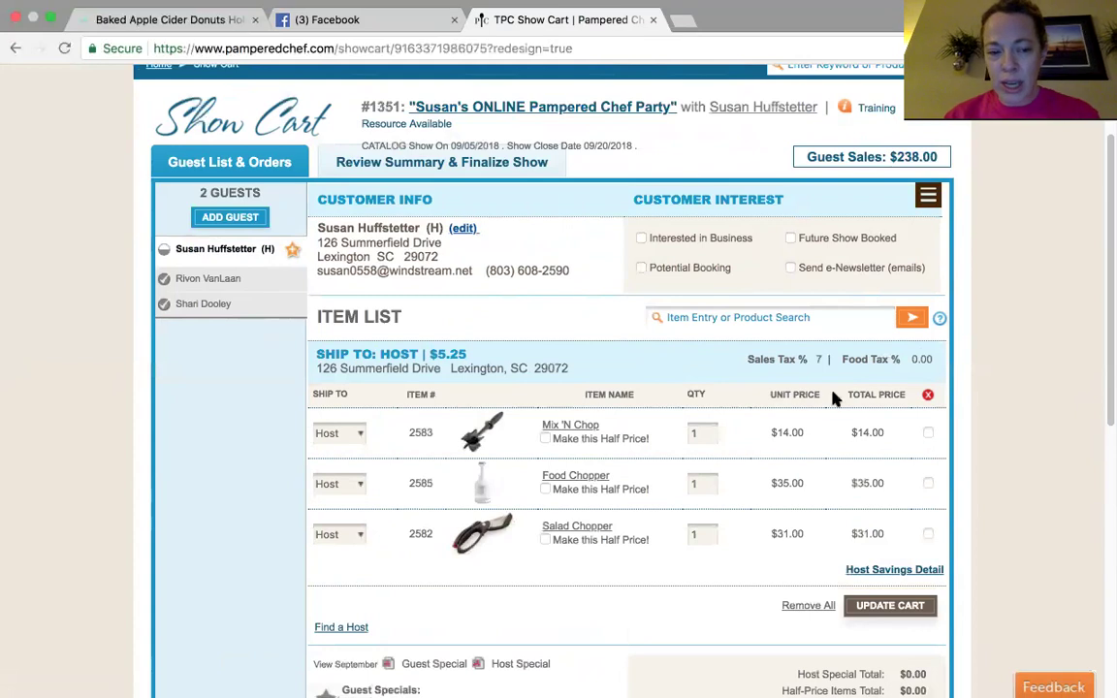
pyautogui.click(808, 605)
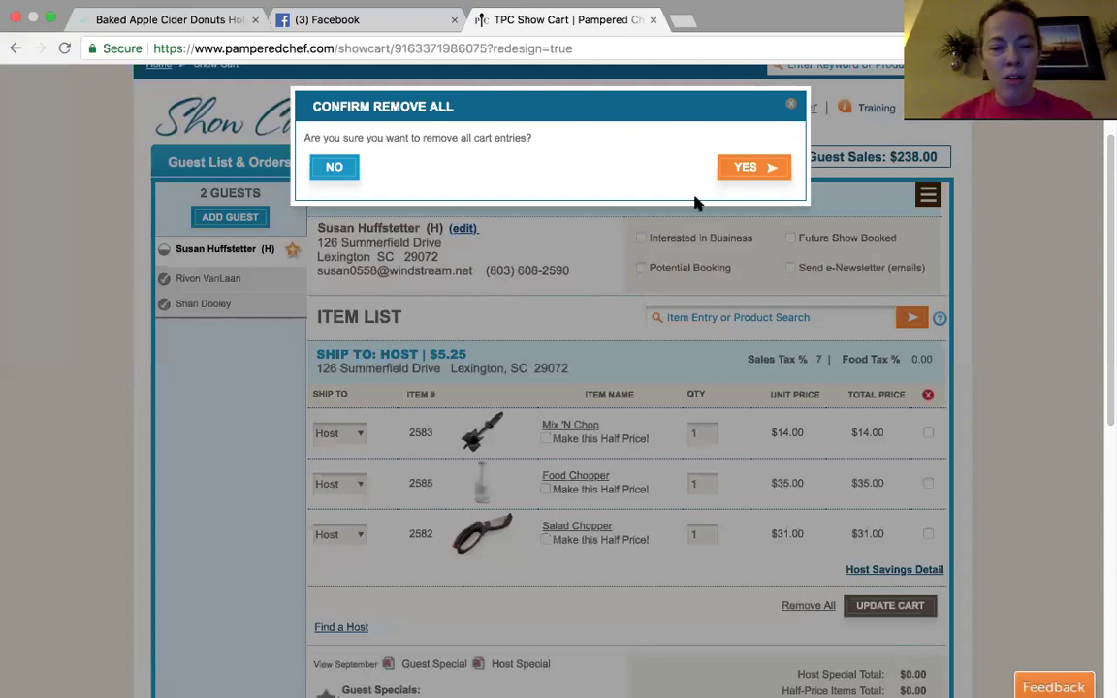
# Confirm removing all cart entries with YES.
pyautogui.click(743, 172)
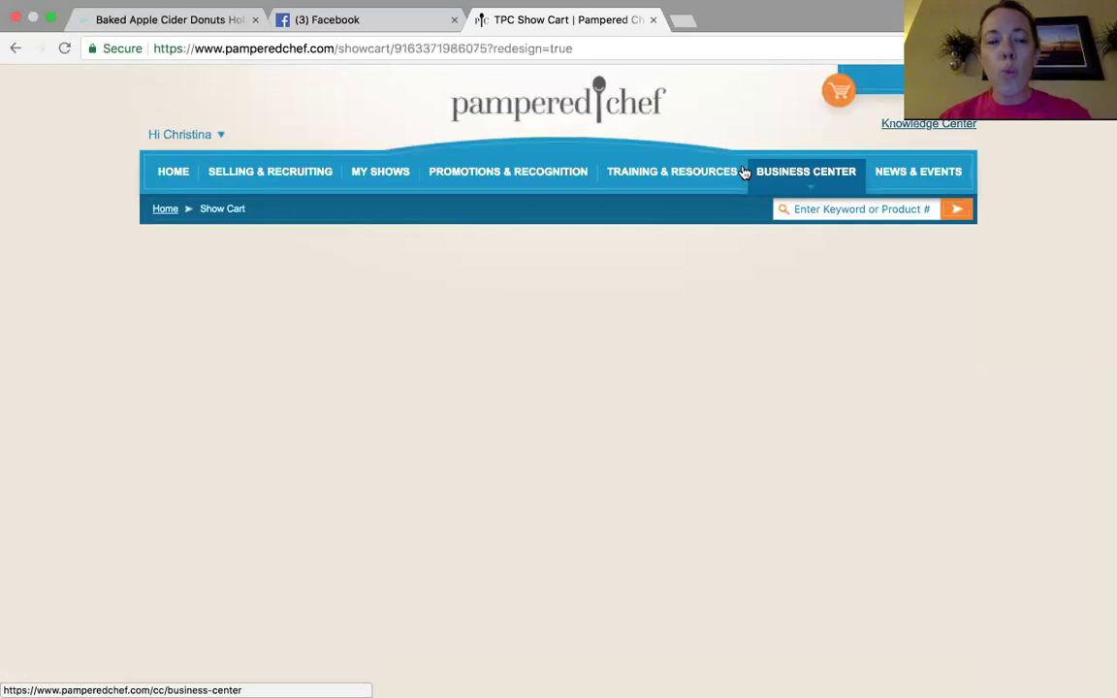